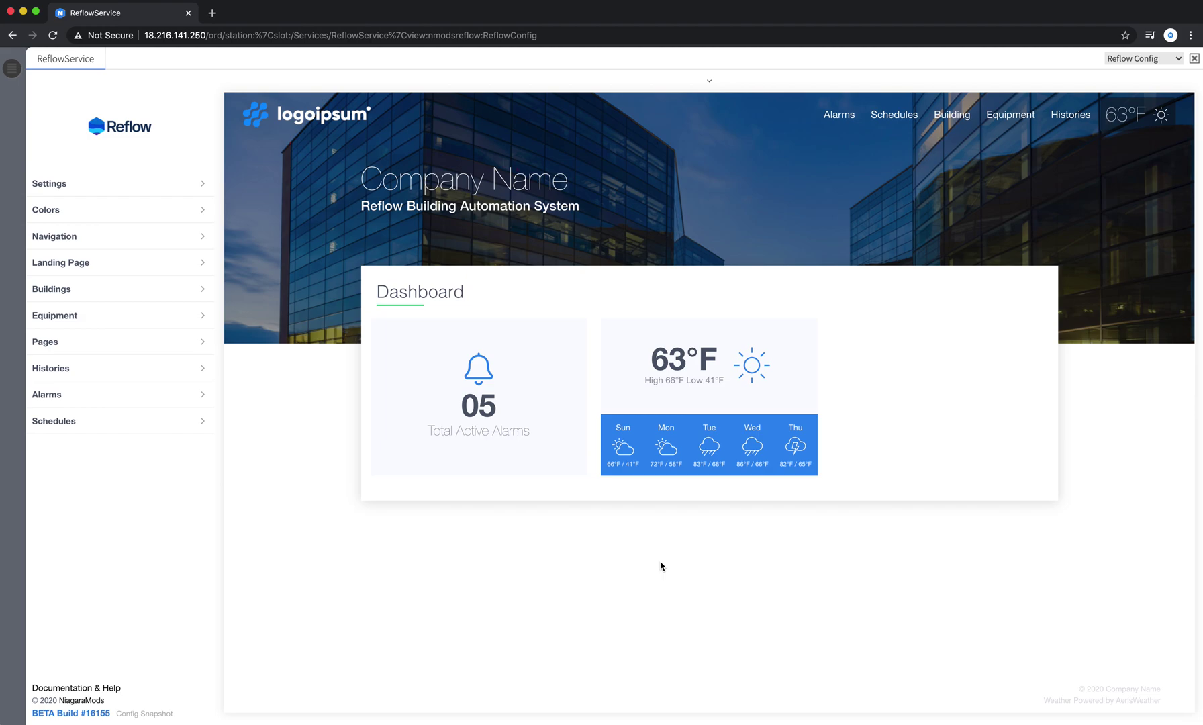
Go to Settings > Configuration Backup, which shows no saved backups yet
click(150, 184)
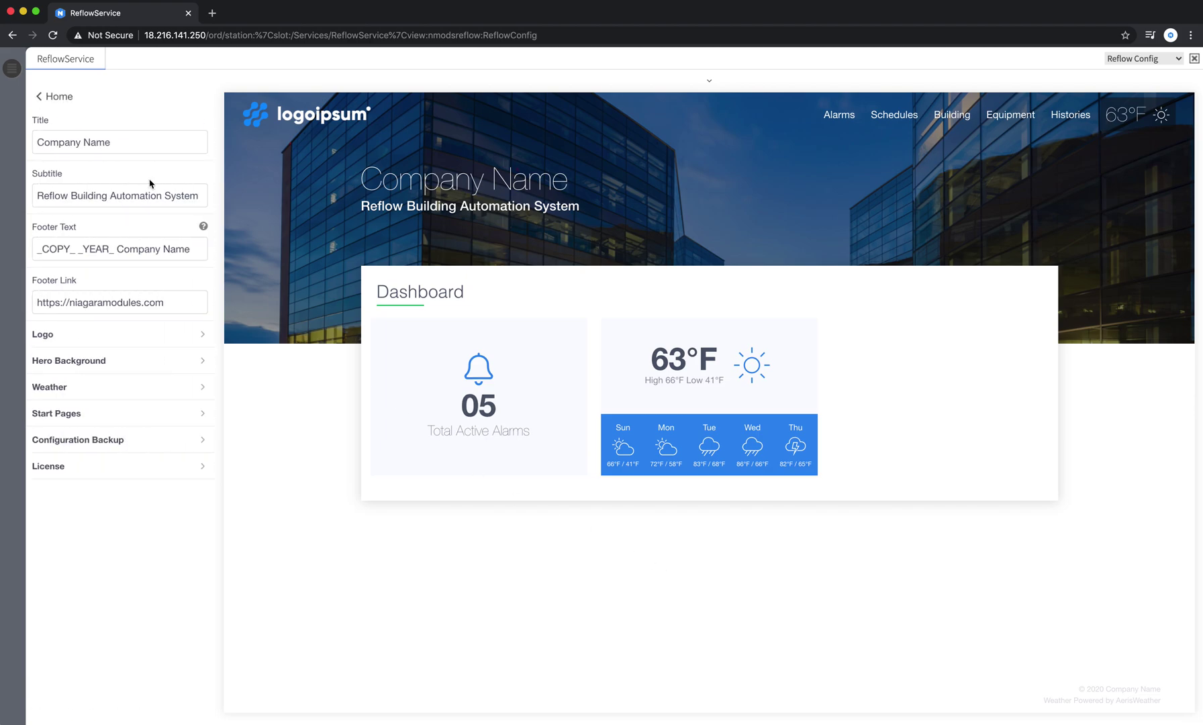
click(152, 445)
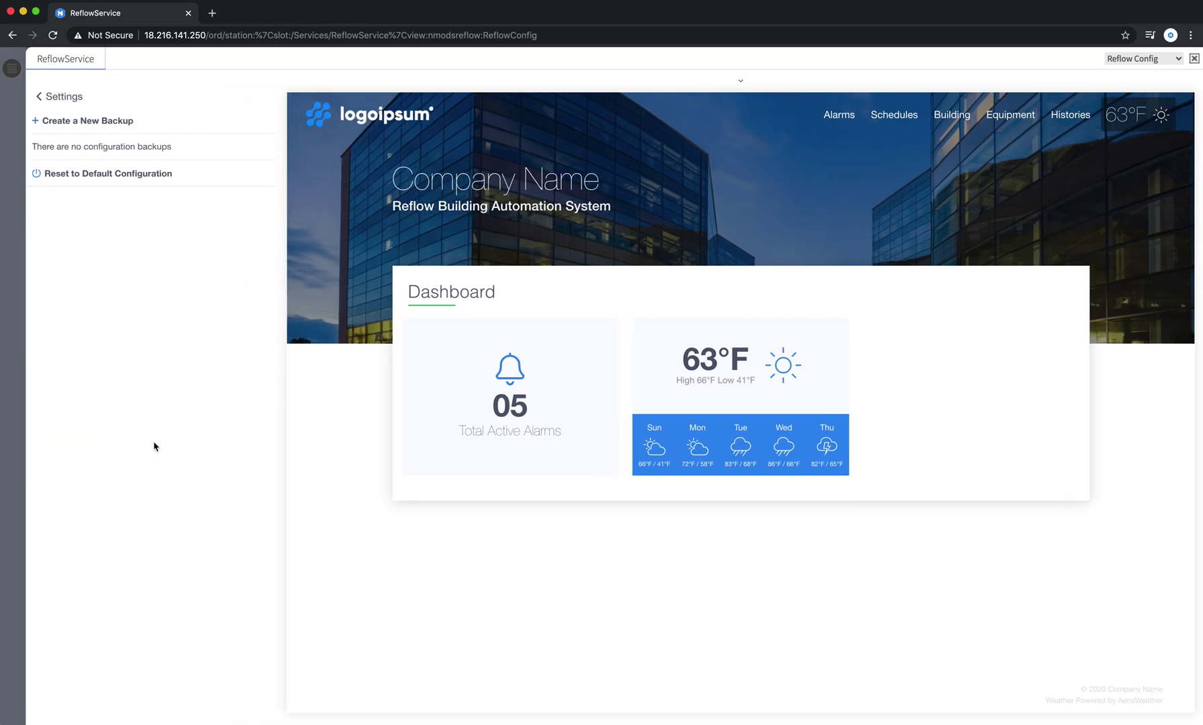
Create a new configuration backup and rename it to 'Demo'
click(74, 125)
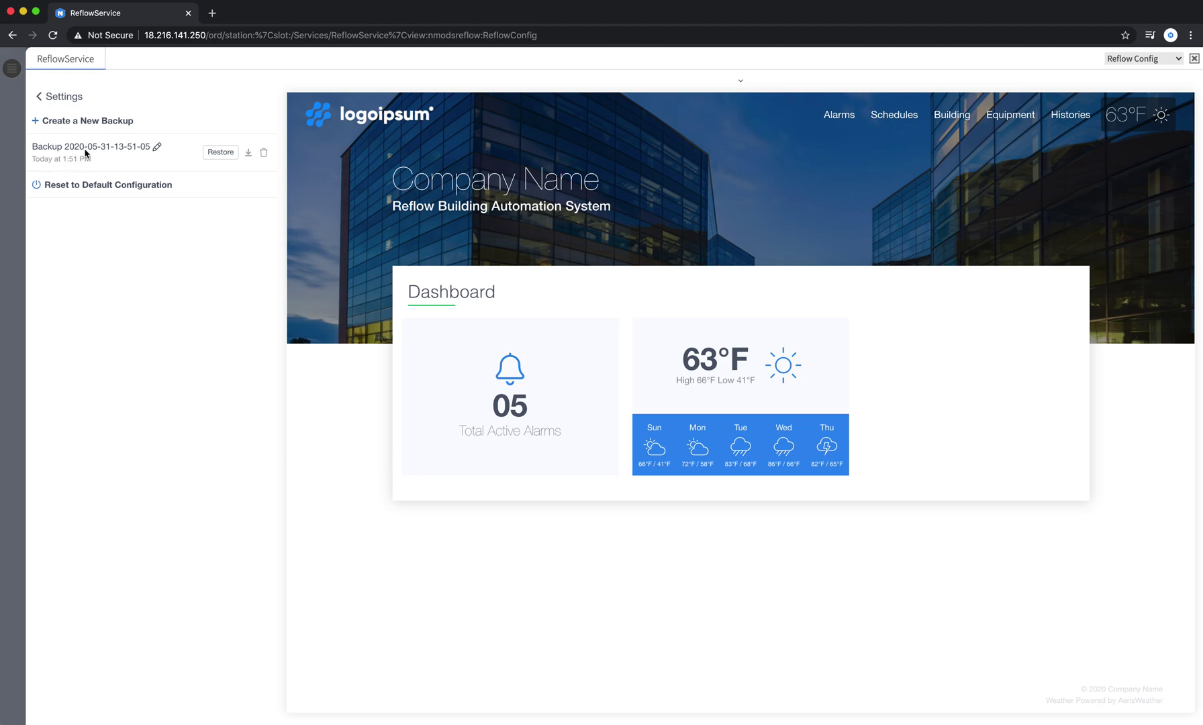
double_click(85, 153)
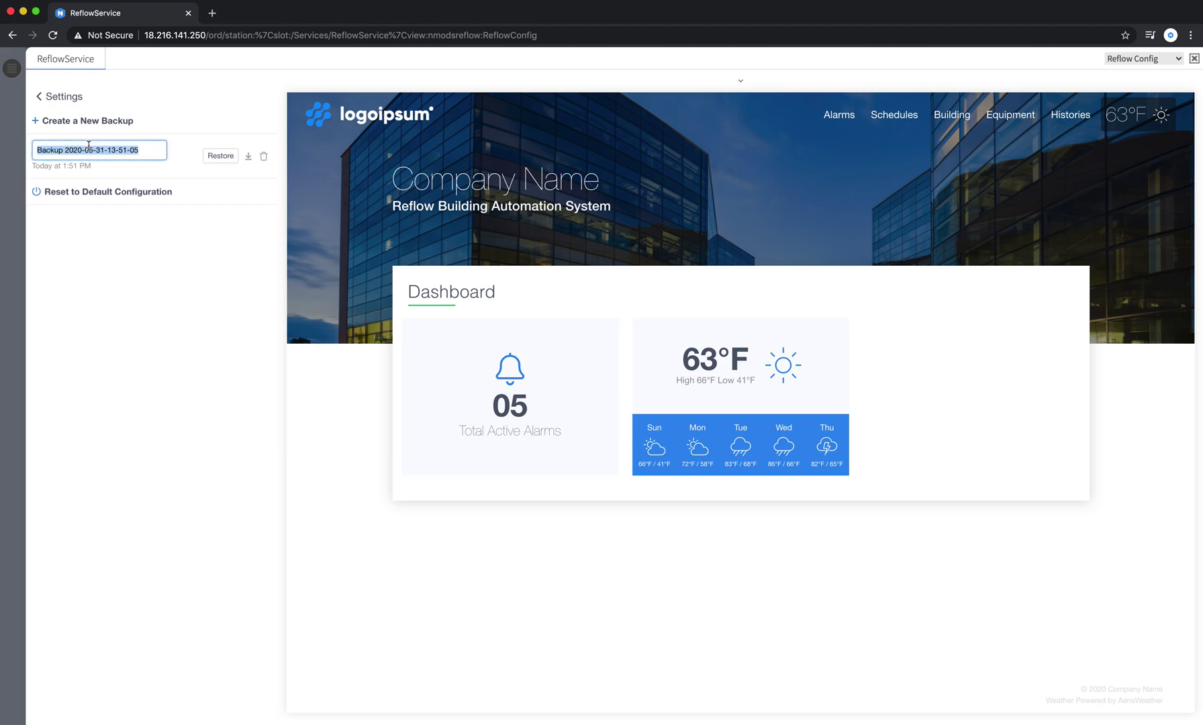
text(Demo)
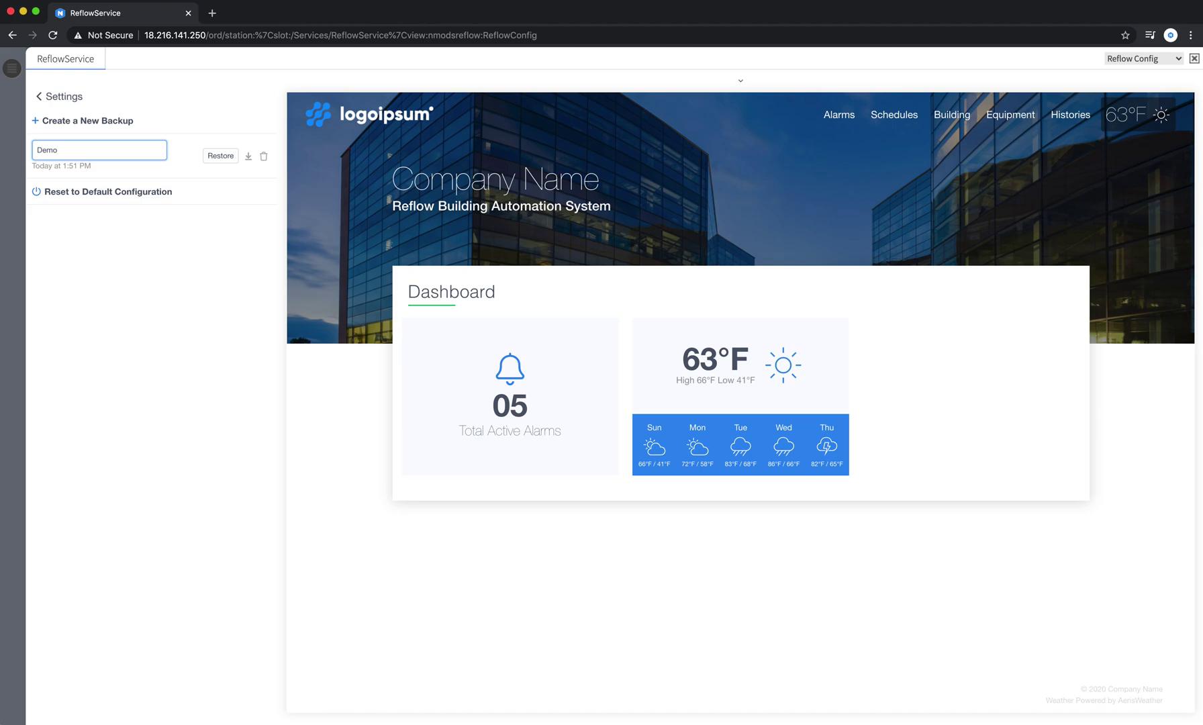
key(Return)
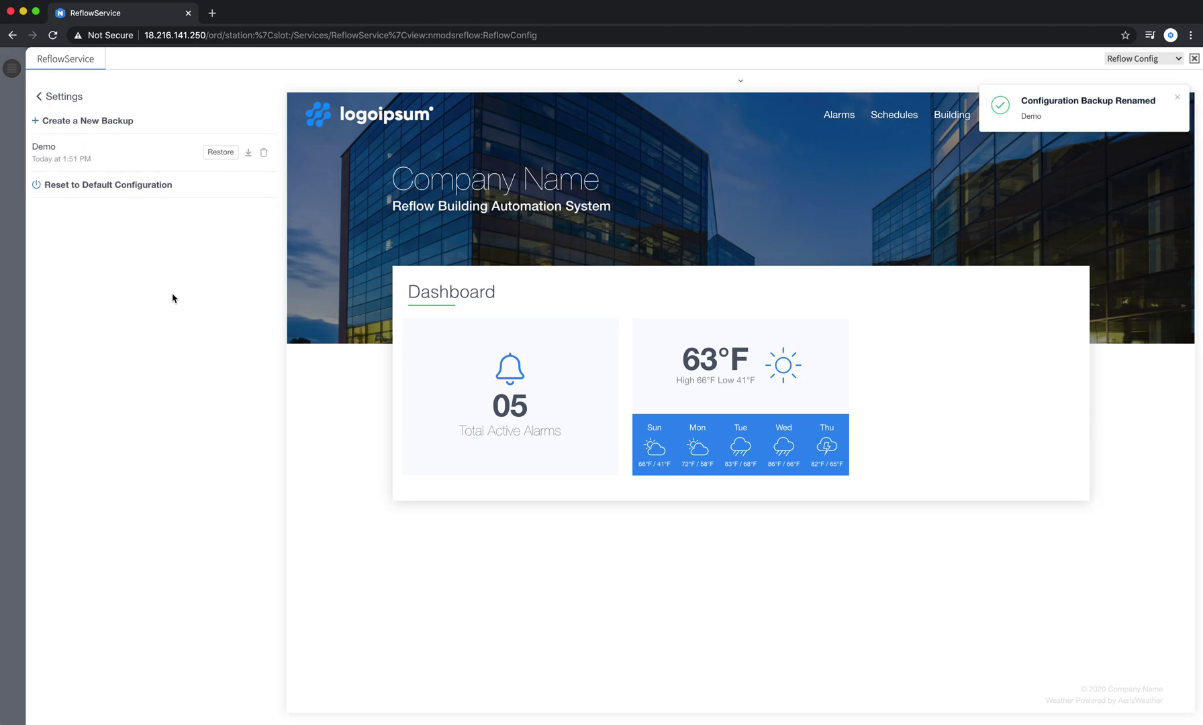
Download the Demo backup as Demo.json, cancelling its deletion so it stays listed
click(249, 154)
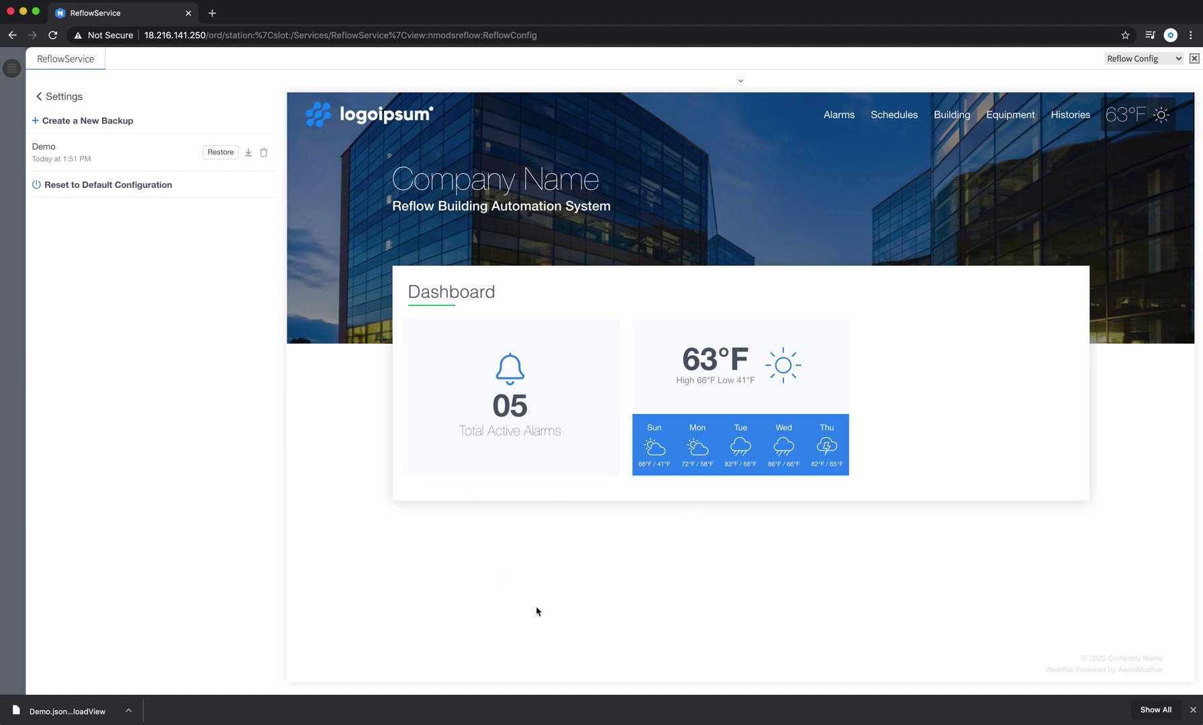
click(264, 153)
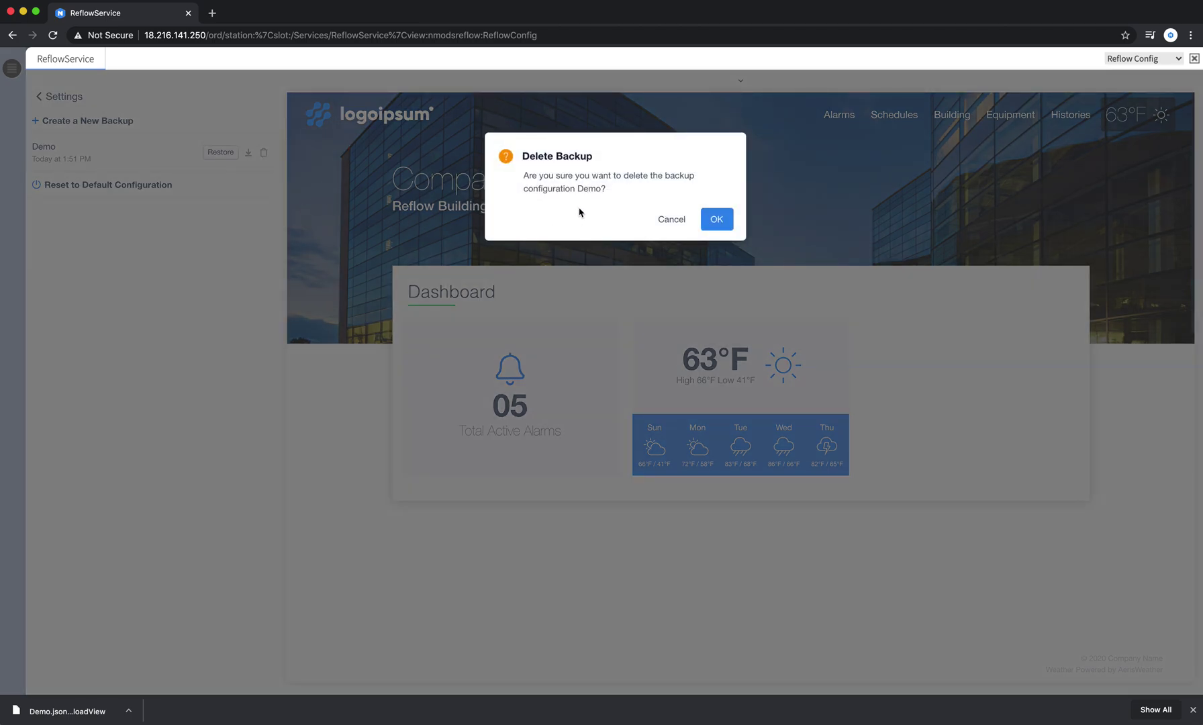
click(672, 220)
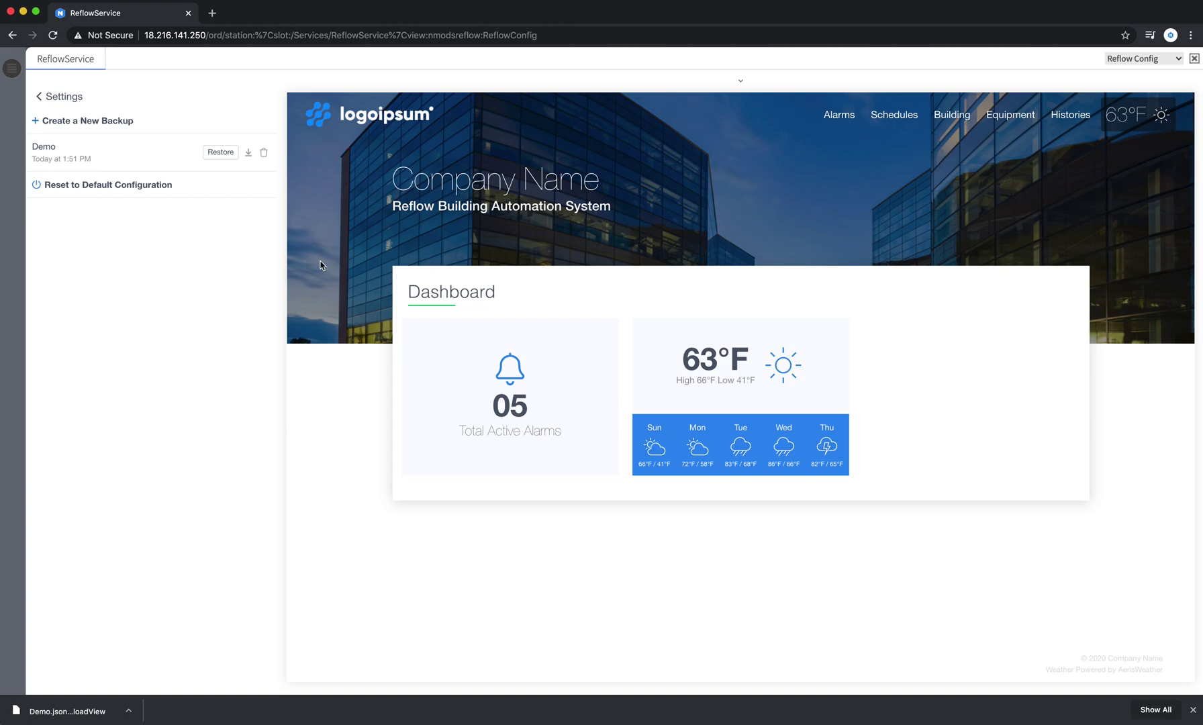
click(51, 96)
Change the dashboard title from Company Name to NiagaraMods
click(67, 143)
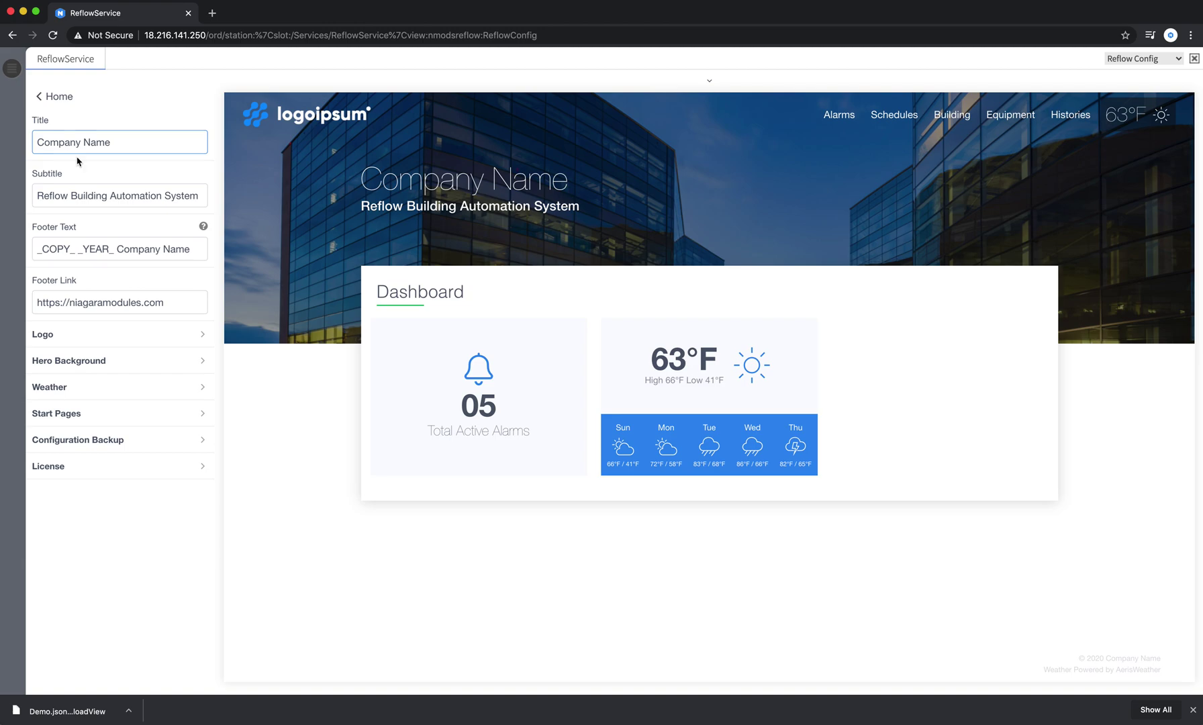
triple_click(101, 141)
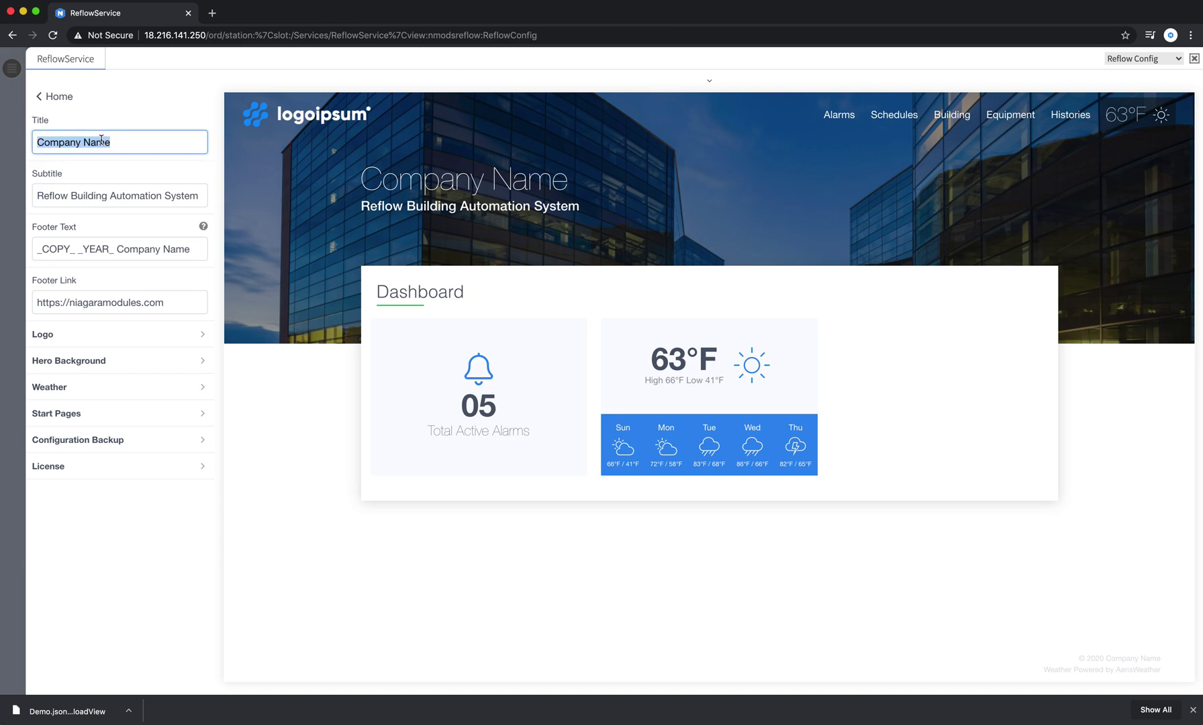
text(N)
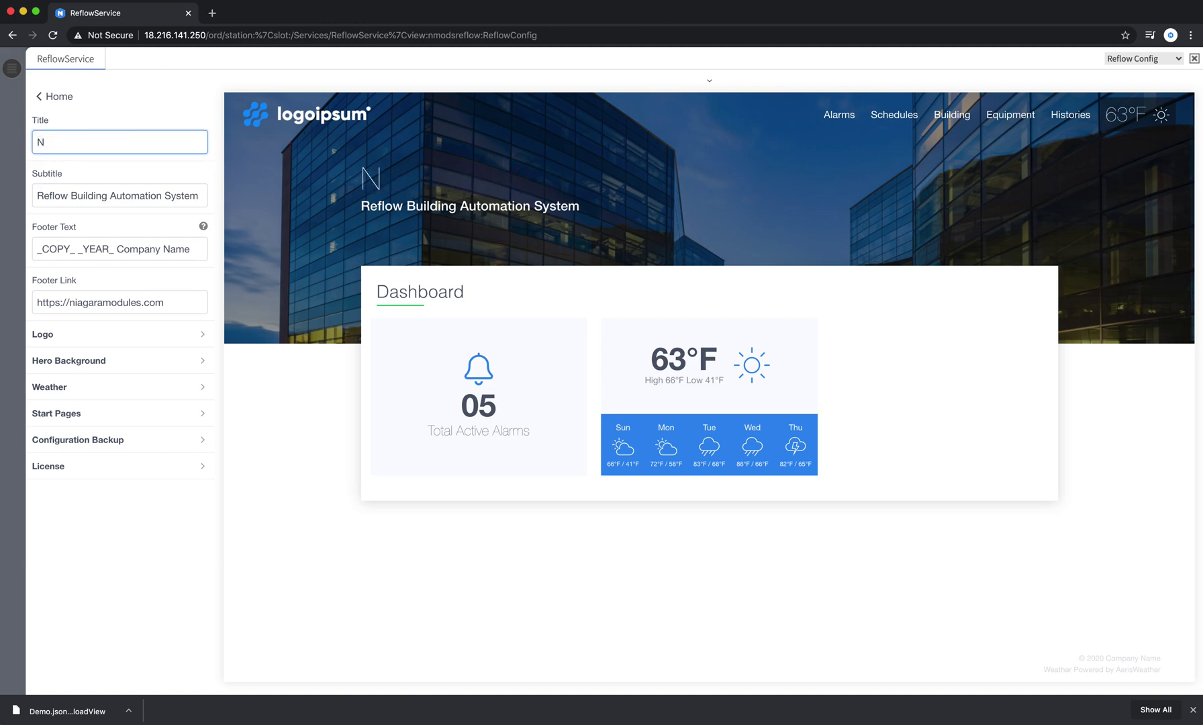
text(iagaraMOds)
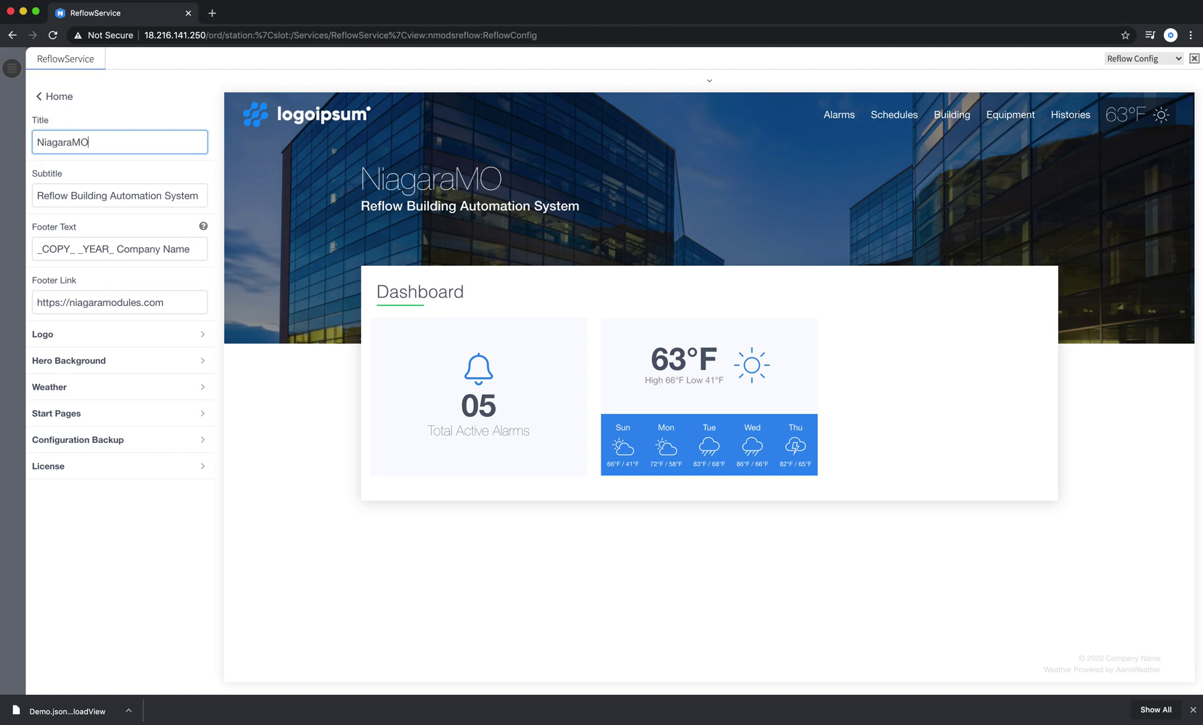
key(BackSpace)
key(BackSpace)
key(BackSpace)
text(ods)
click(70, 195)
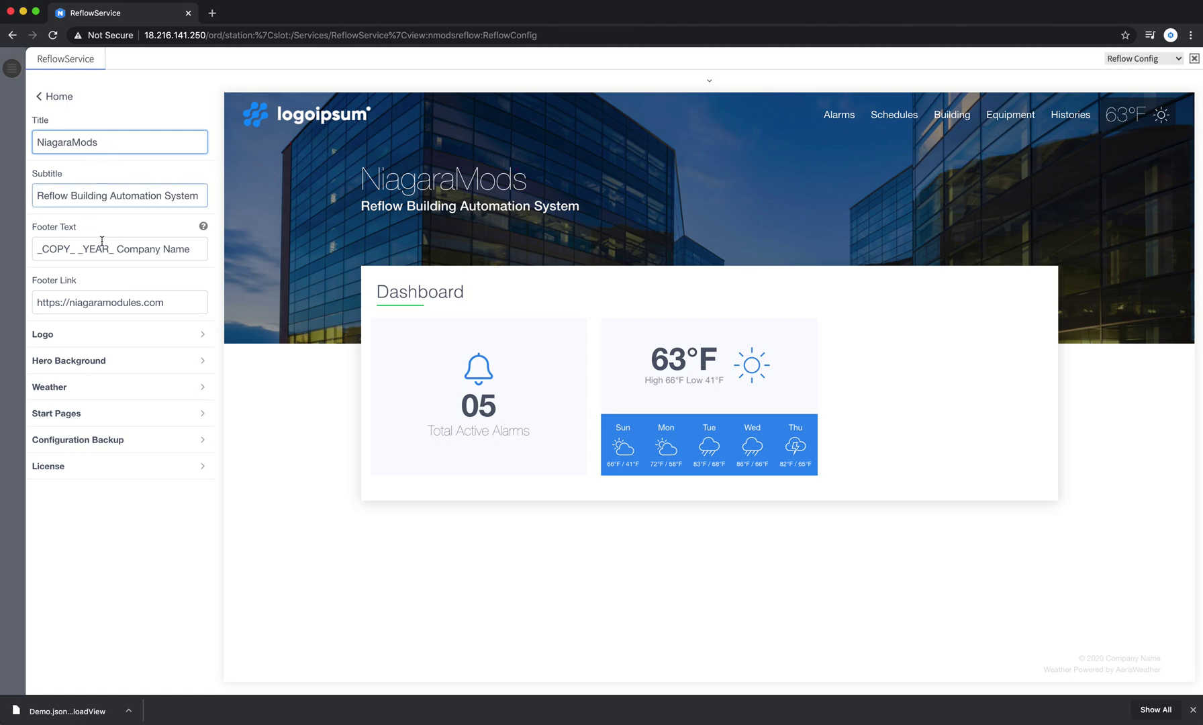
Reset the logo to the default N image from Demo/logo.png
click(64, 339)
click(68, 157)
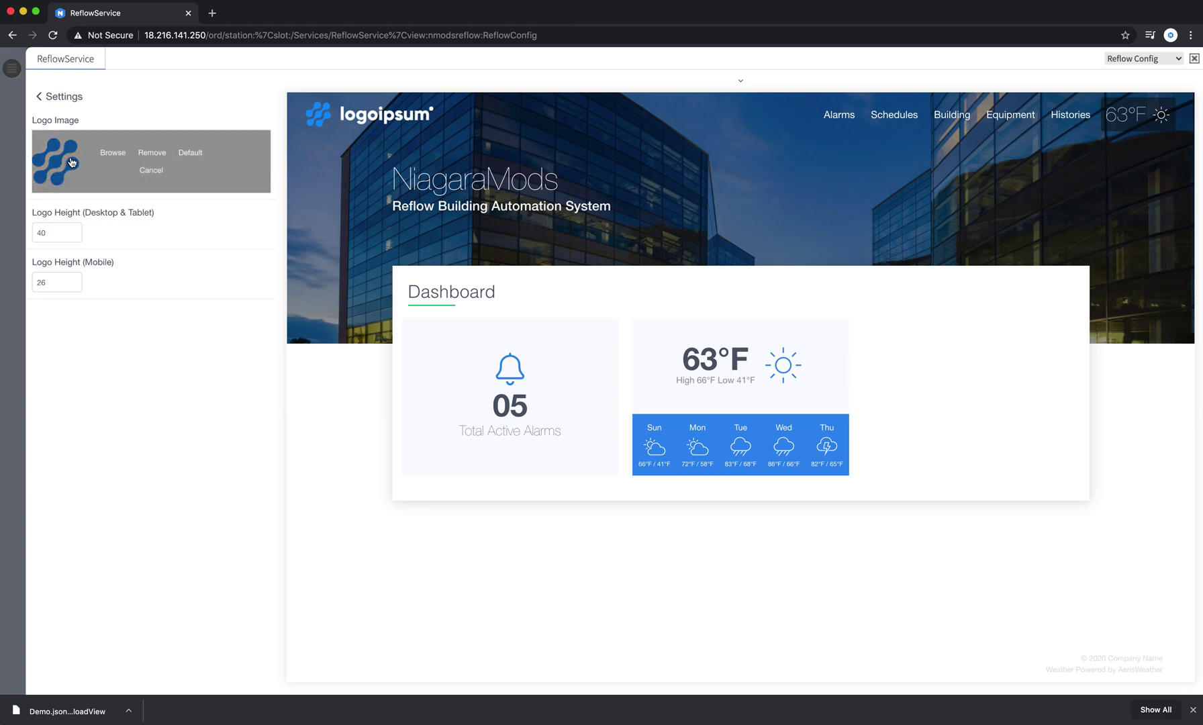
click(189, 153)
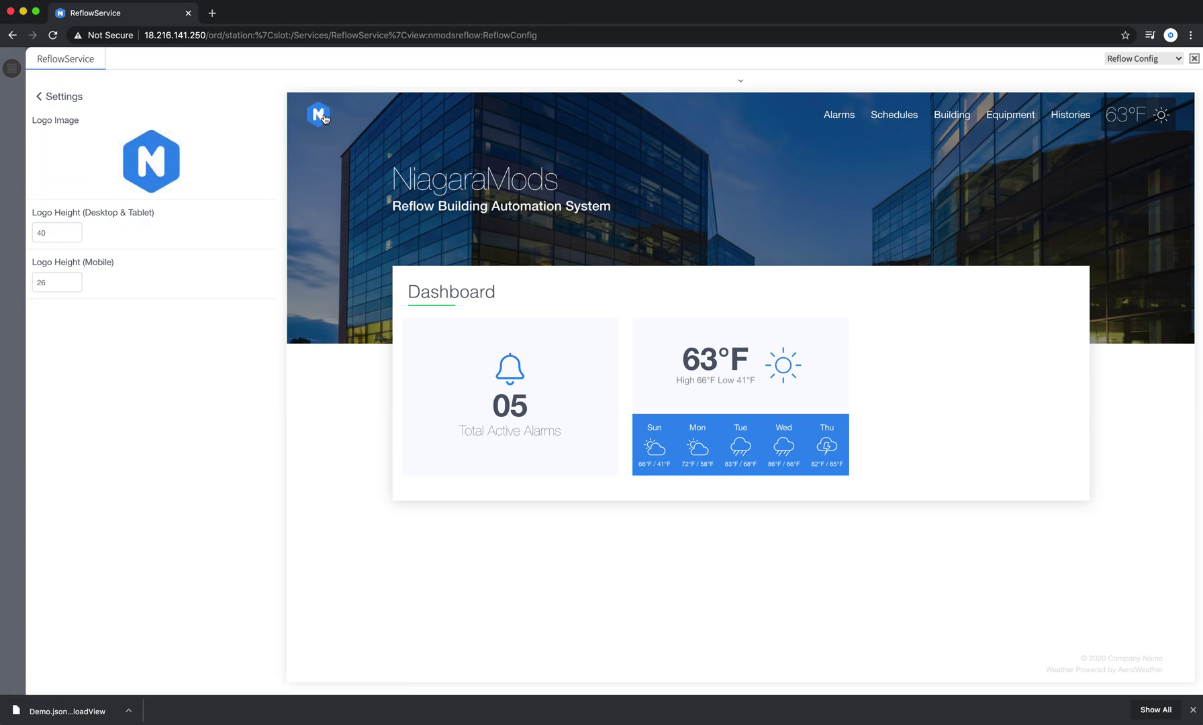
click(61, 94)
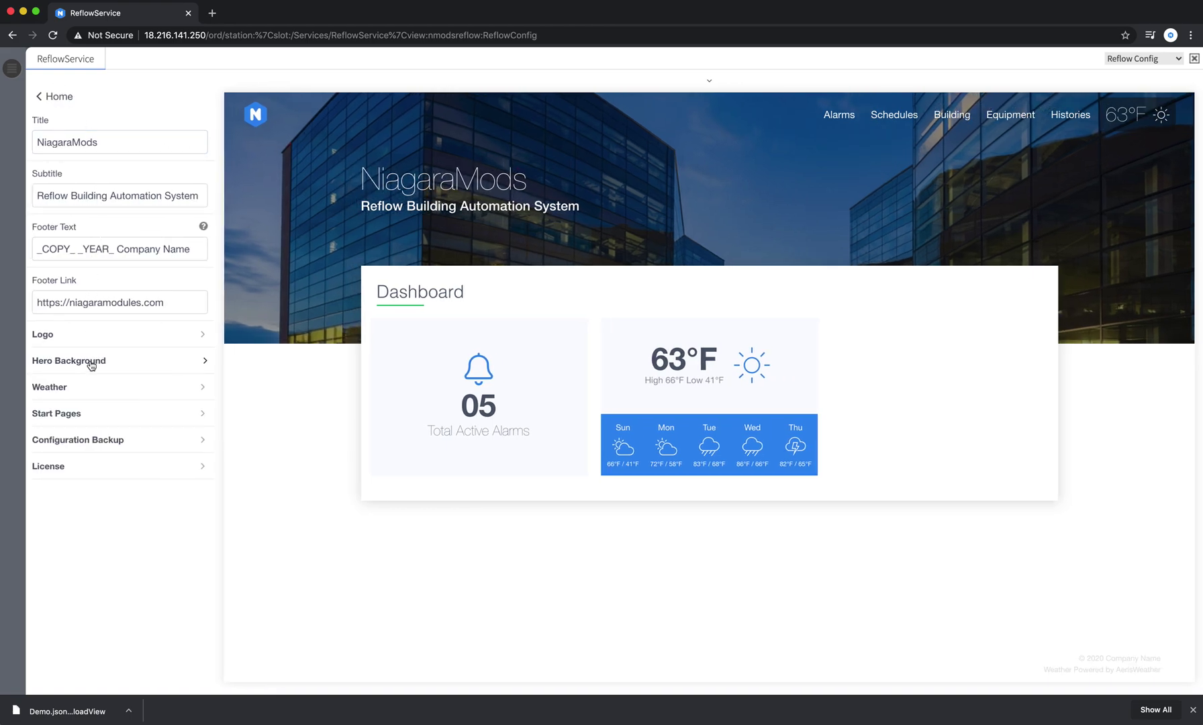
click(85, 363)
Set the hero background image to nmods-building.jpg
click(136, 161)
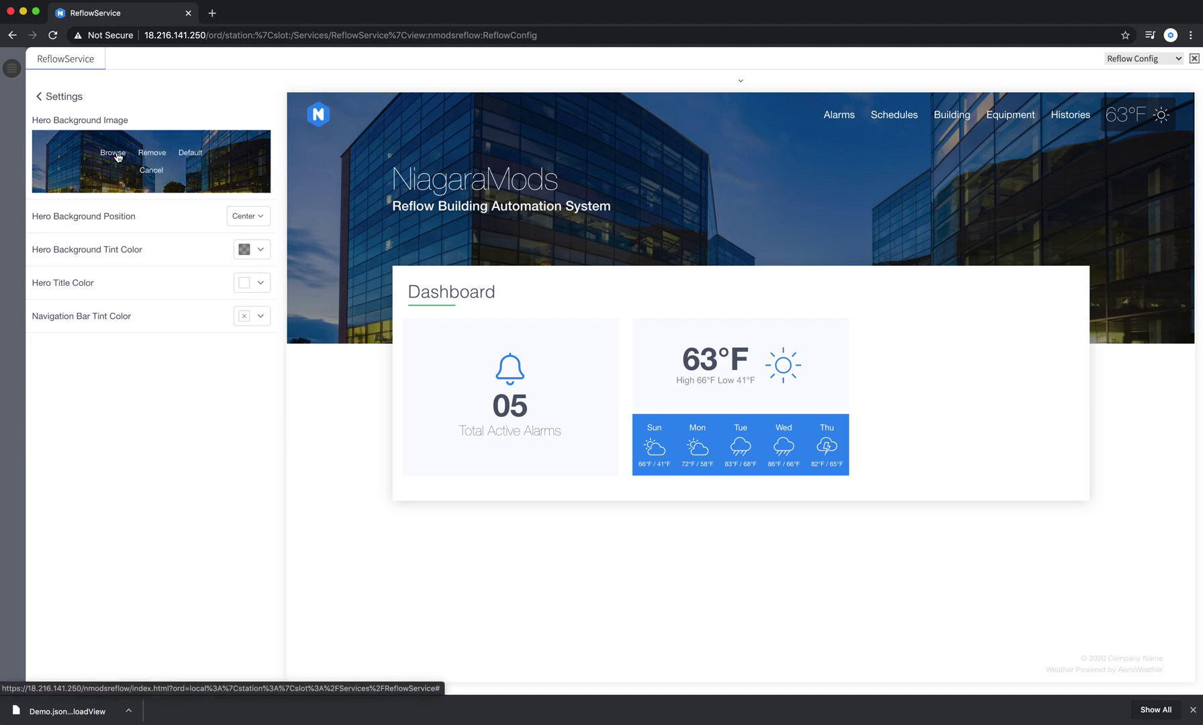
click(115, 153)
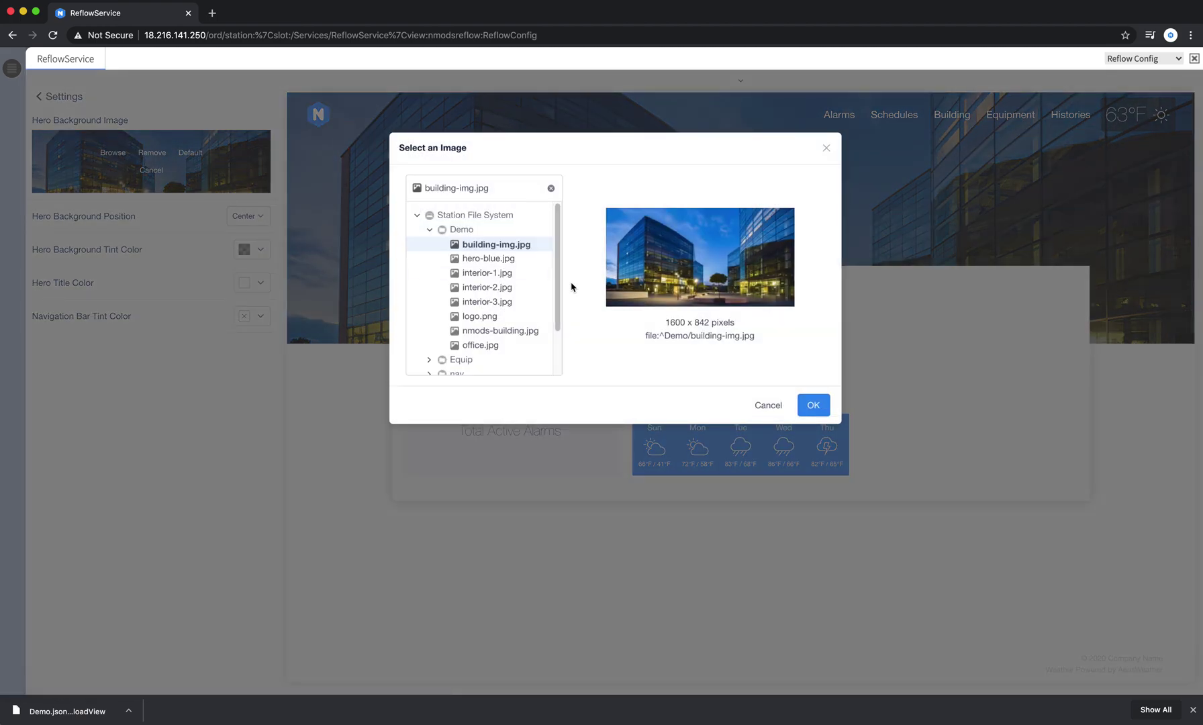
scroll(557, 265, down, 1)
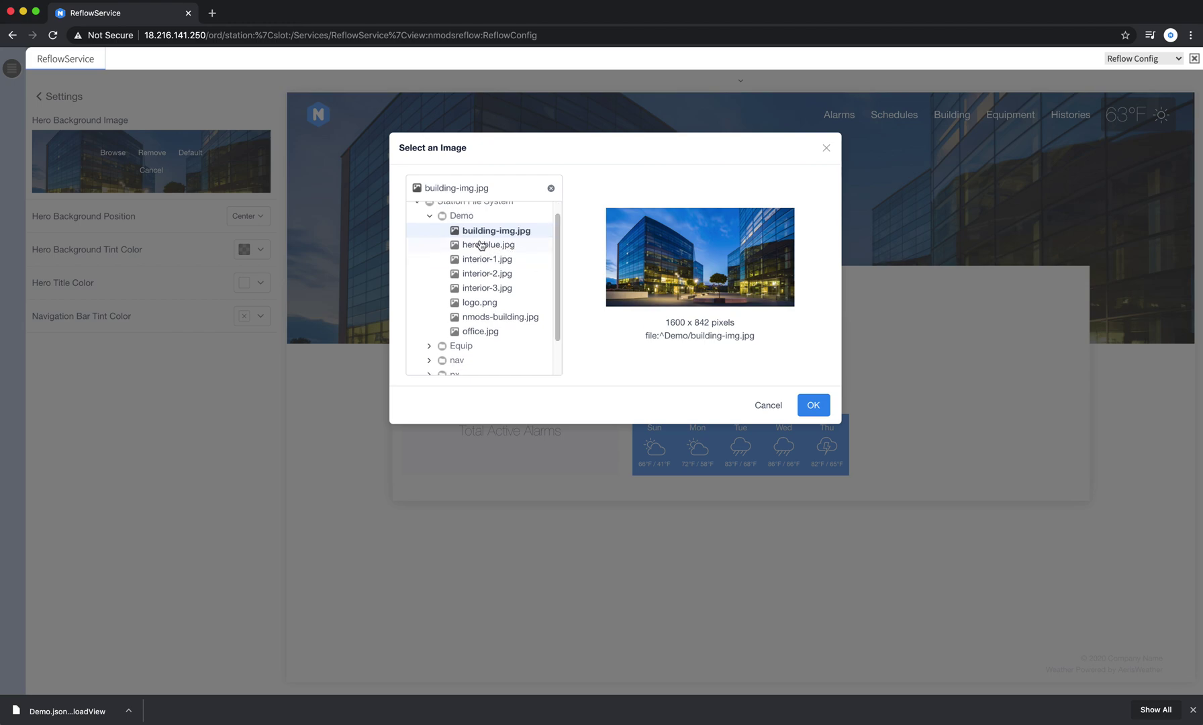
click(516, 319)
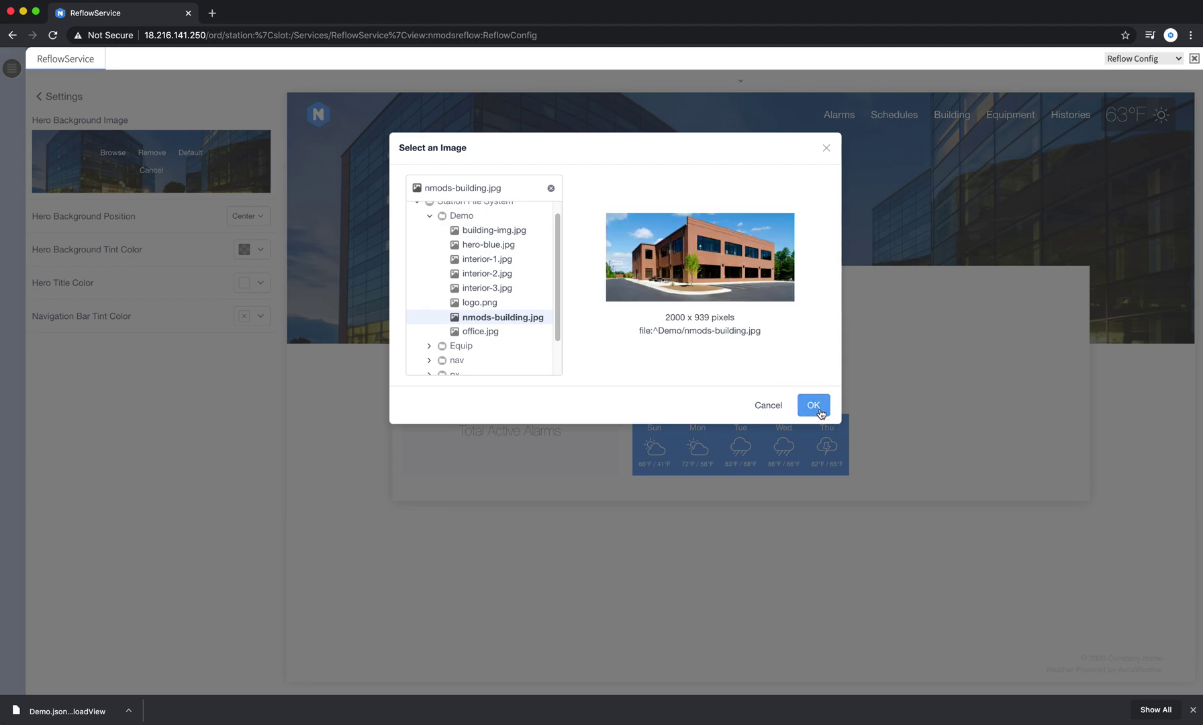
click(812, 405)
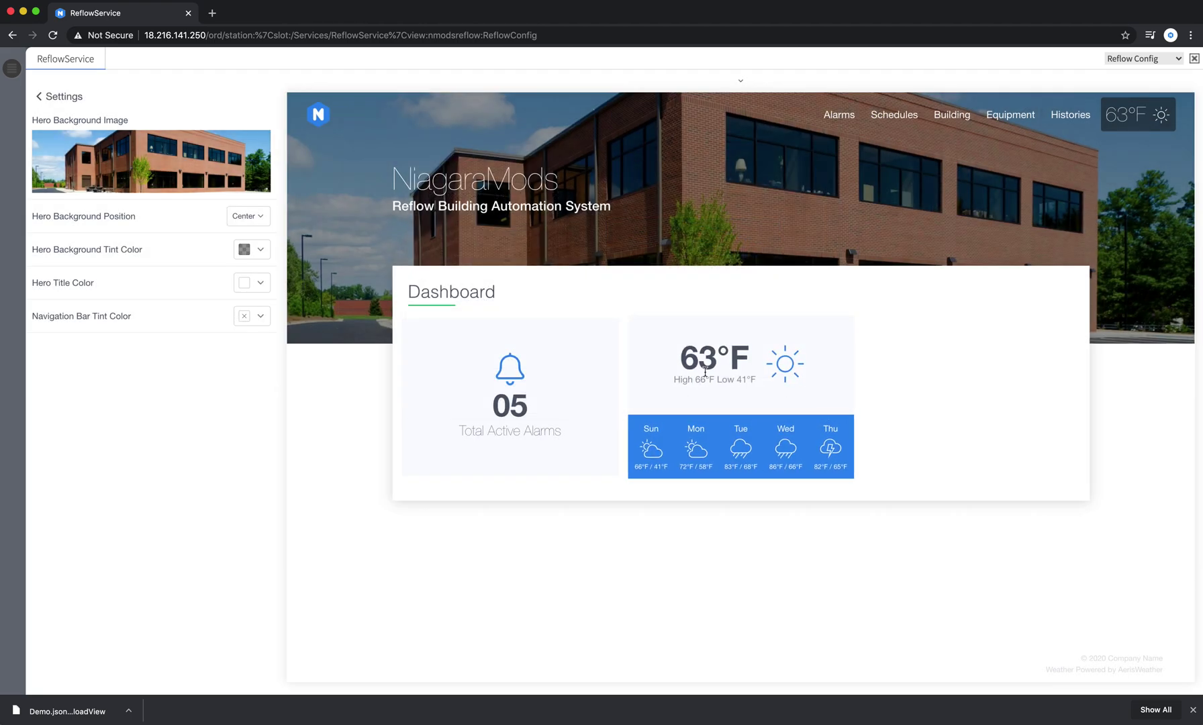
Darken the hero background tint to rgba(3,3,3,0.66)
click(245, 252)
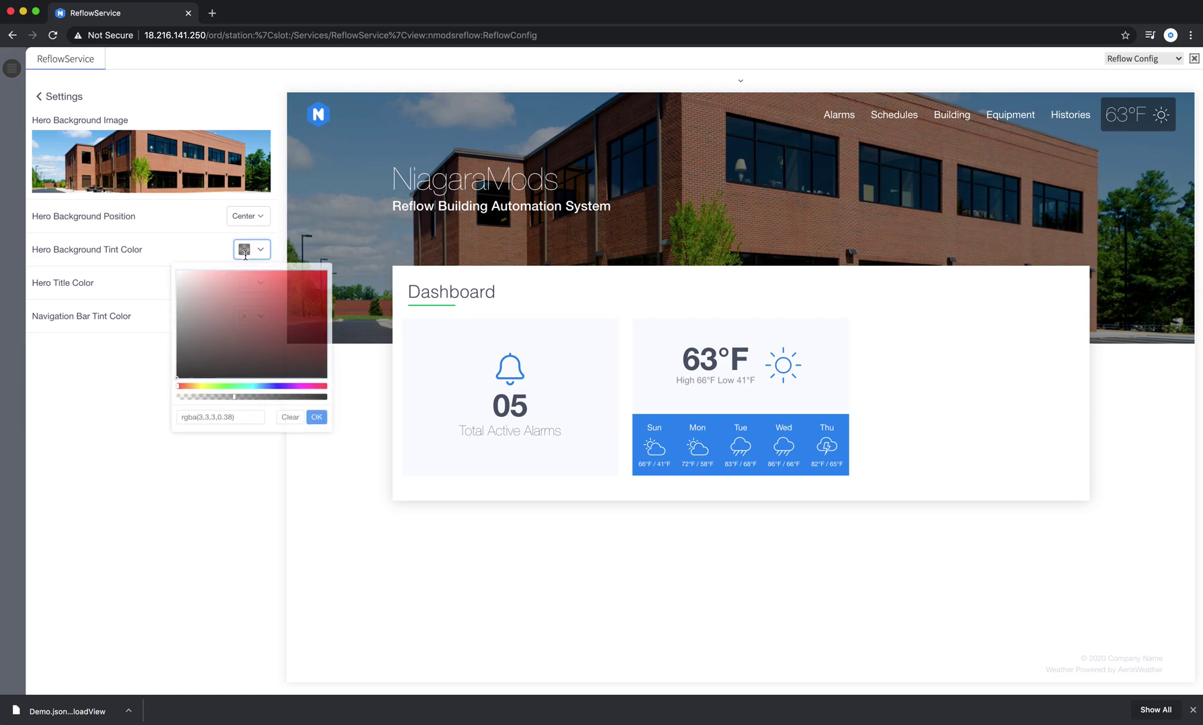
drag(236, 403, 277, 404)
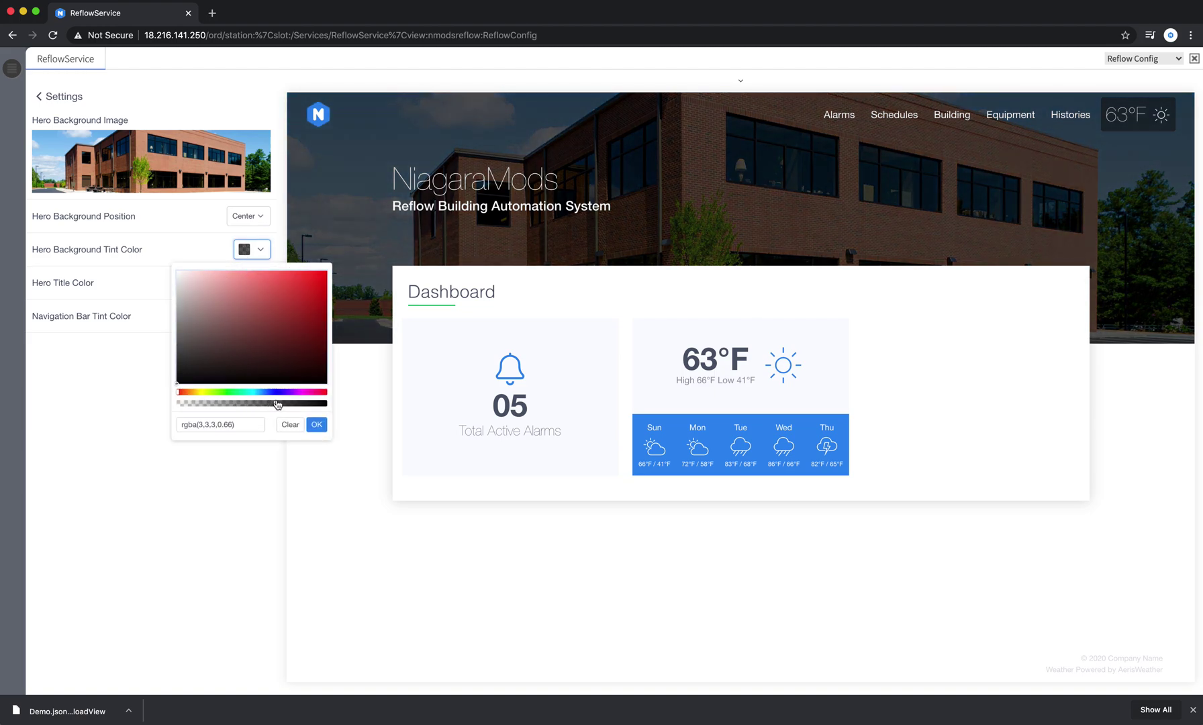
click(317, 425)
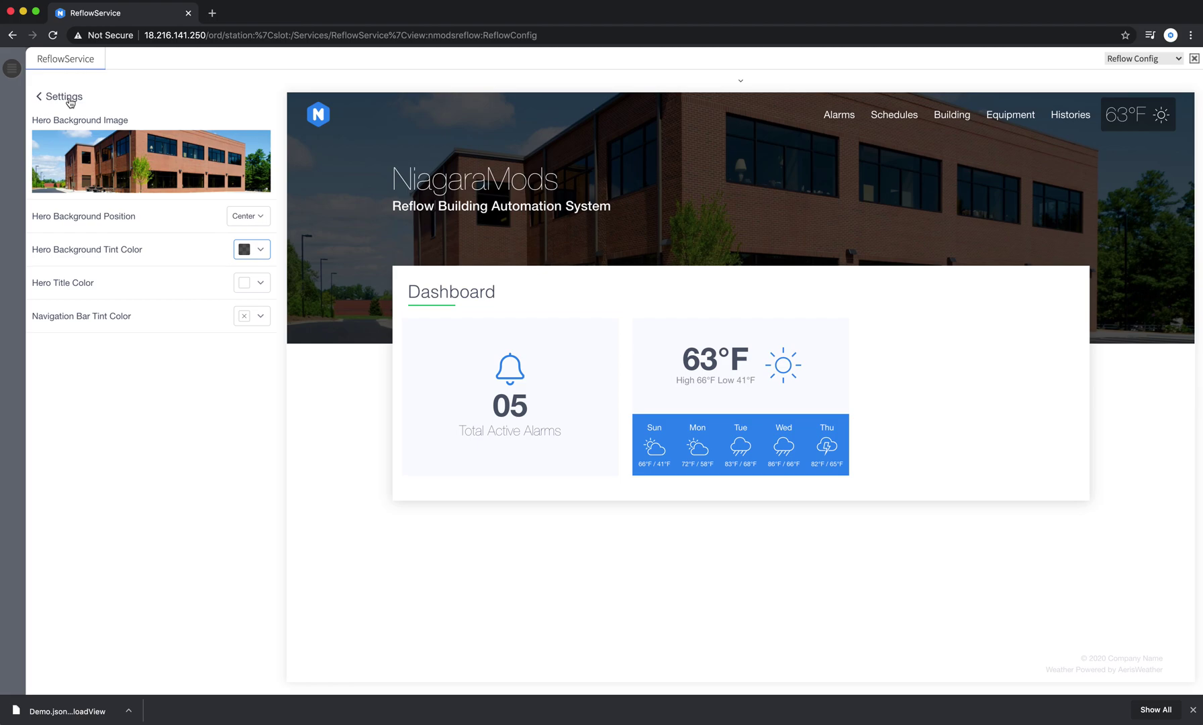
click(61, 98)
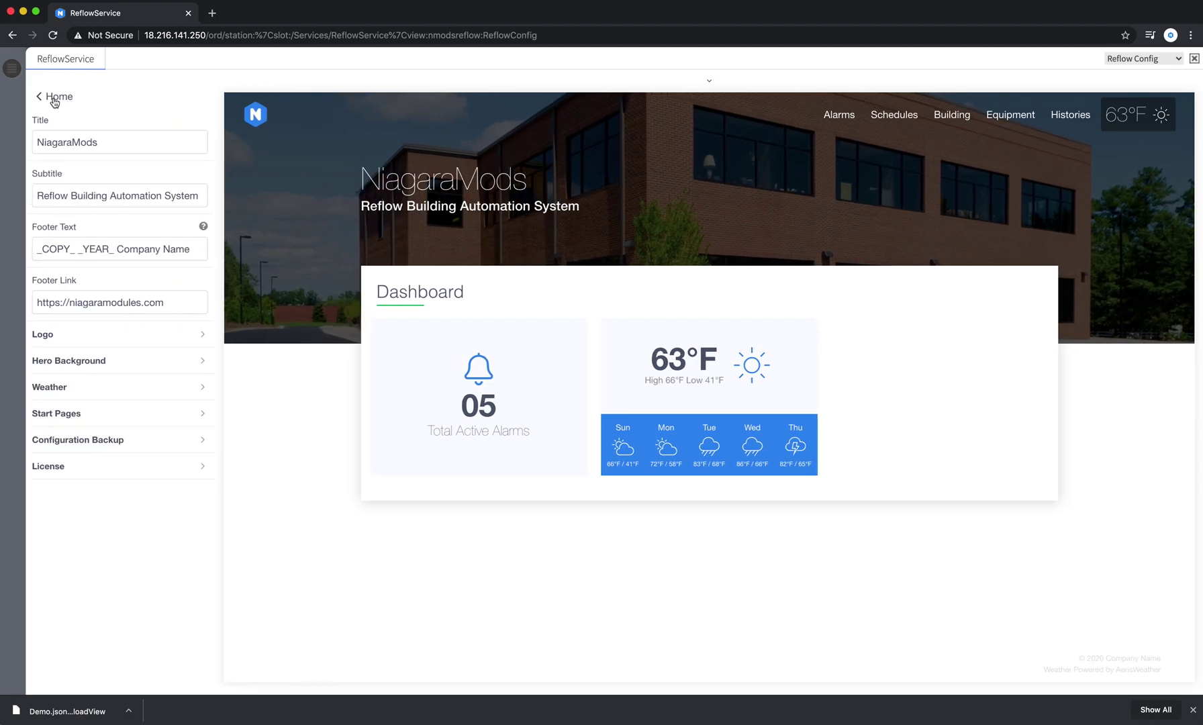
click(57, 97)
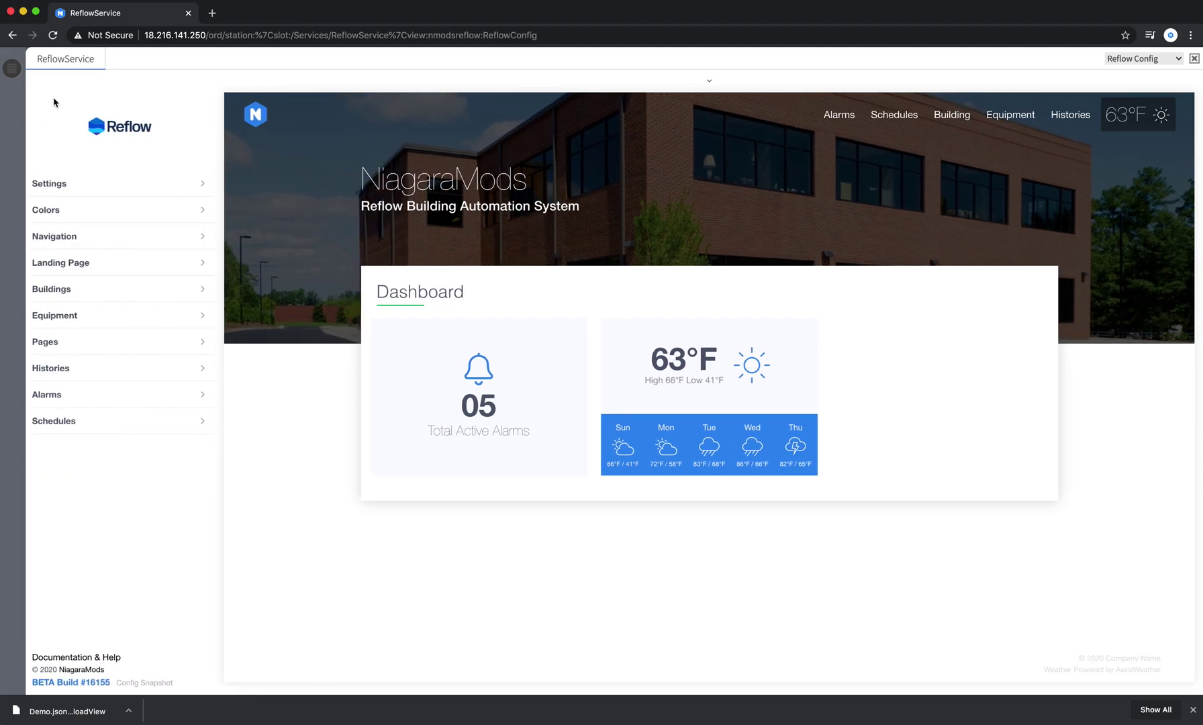
click(94, 186)
click(111, 440)
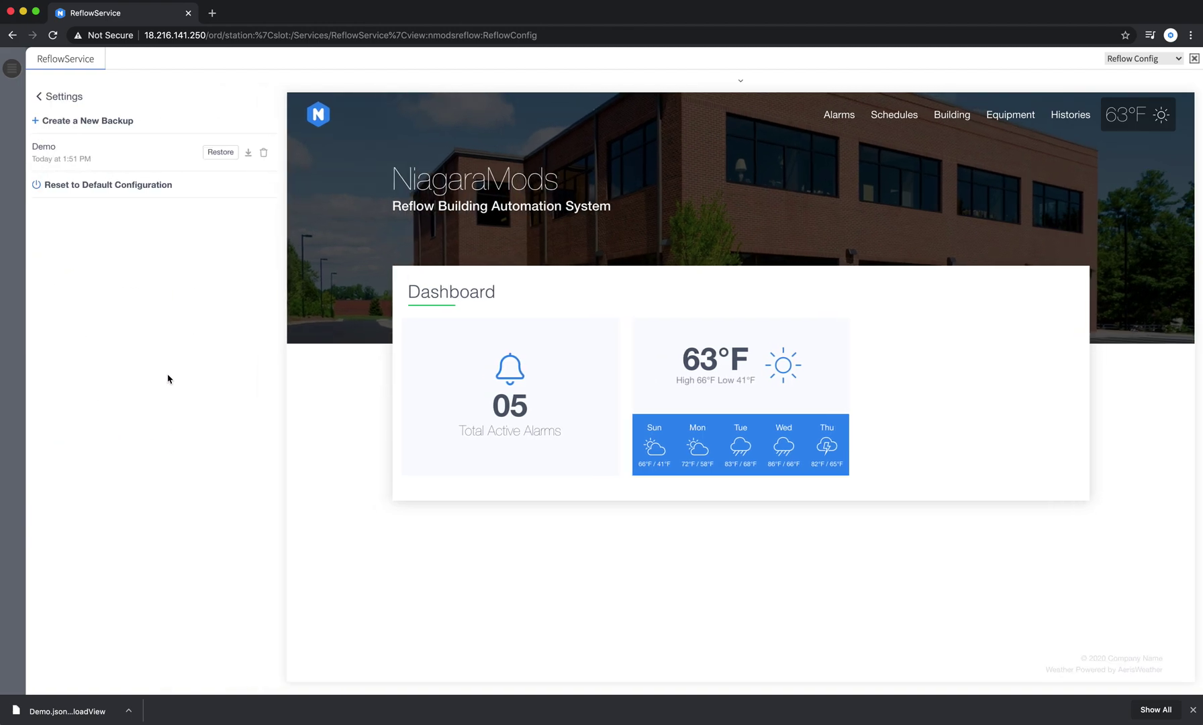
click(99, 125)
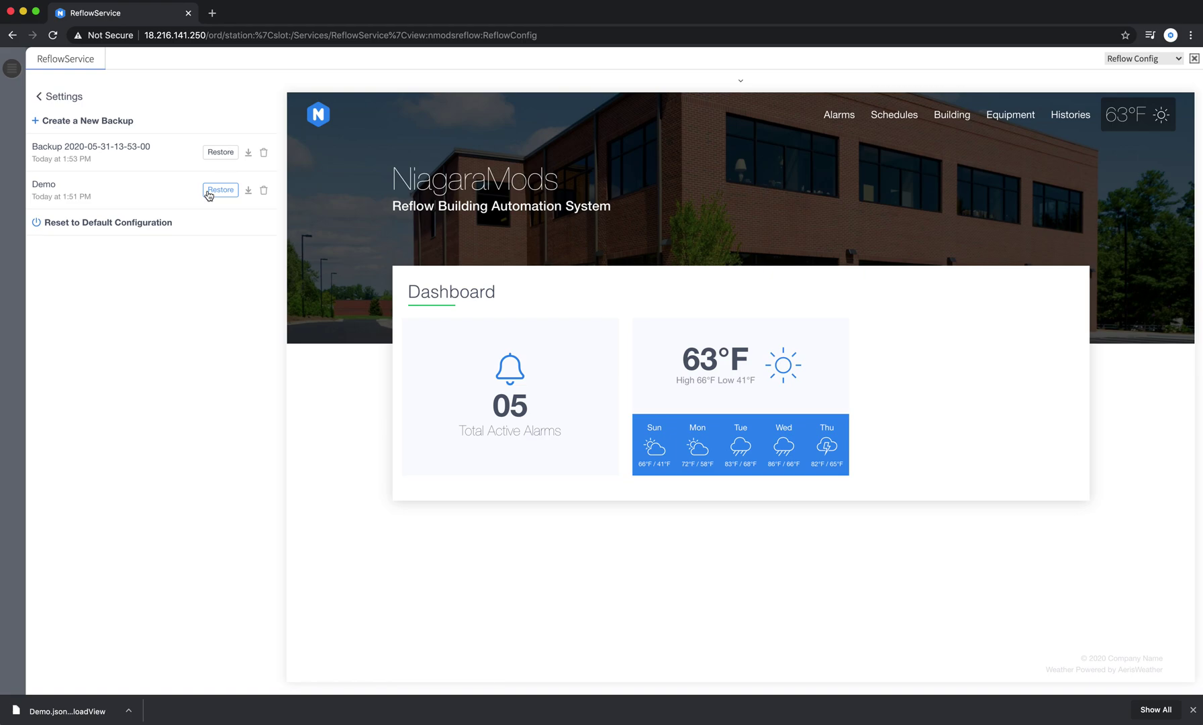
Restore the Demo backup, reverting to Company Name, placeholder logo and glass-tower background
mouse_move(62, 188)
click(227, 192)
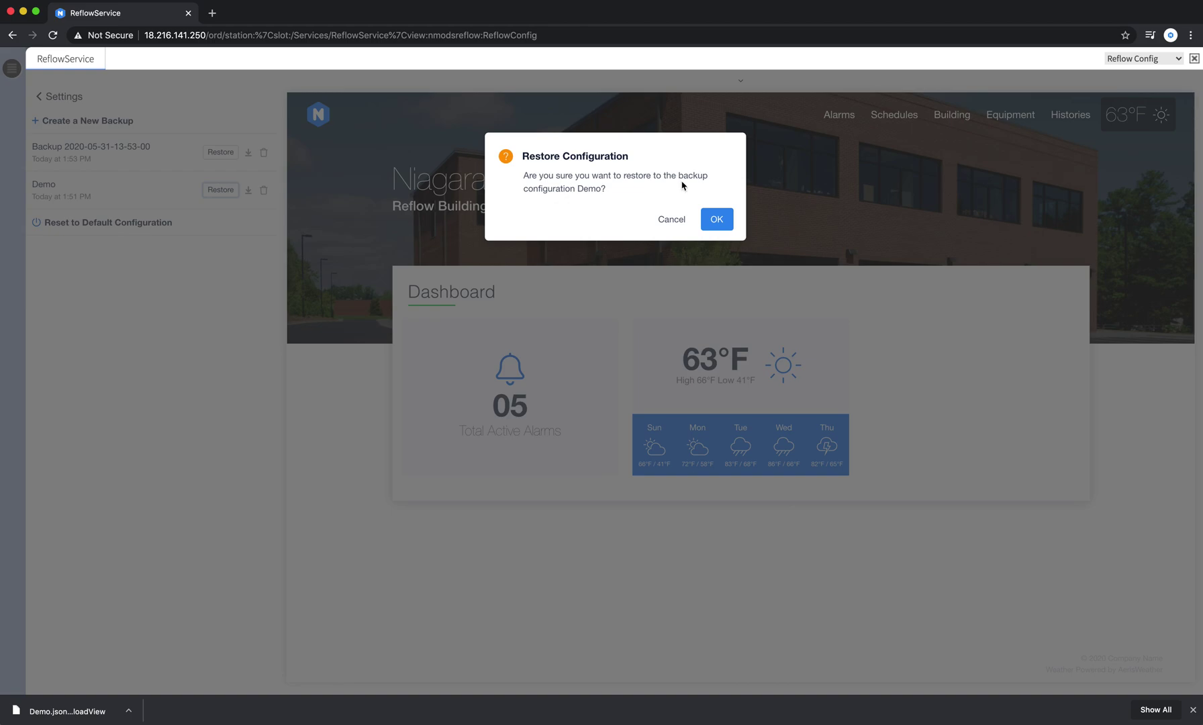
click(716, 219)
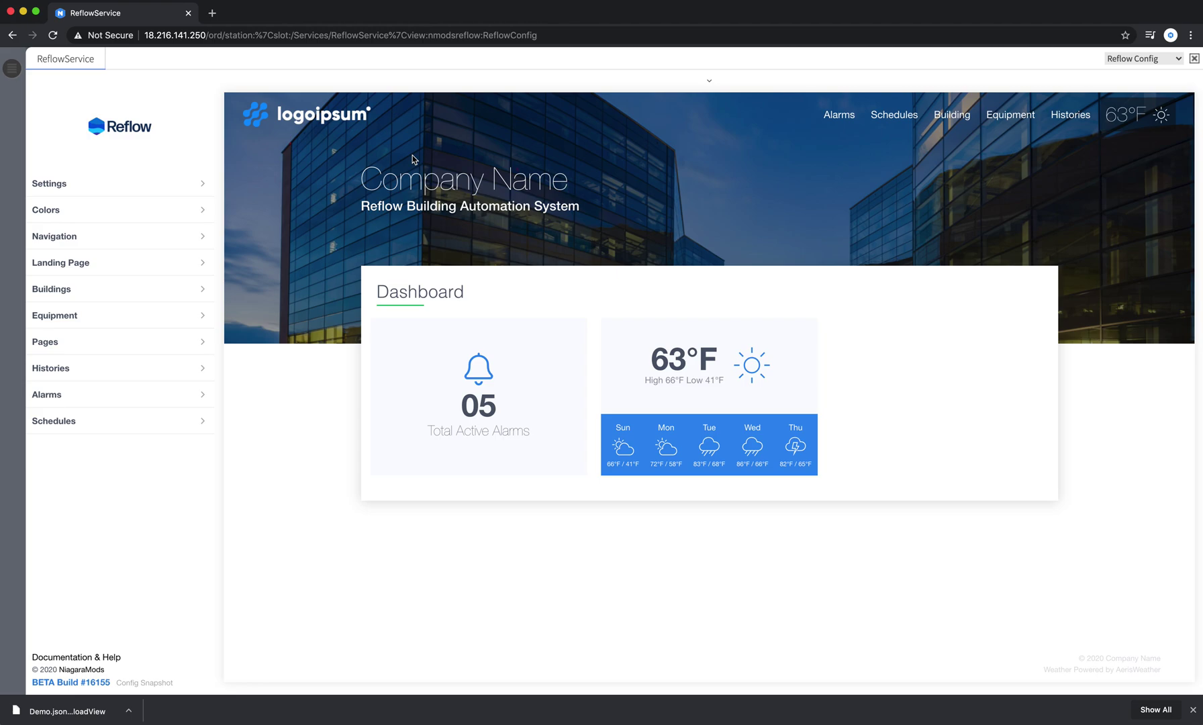
click(142, 191)
click(145, 447)
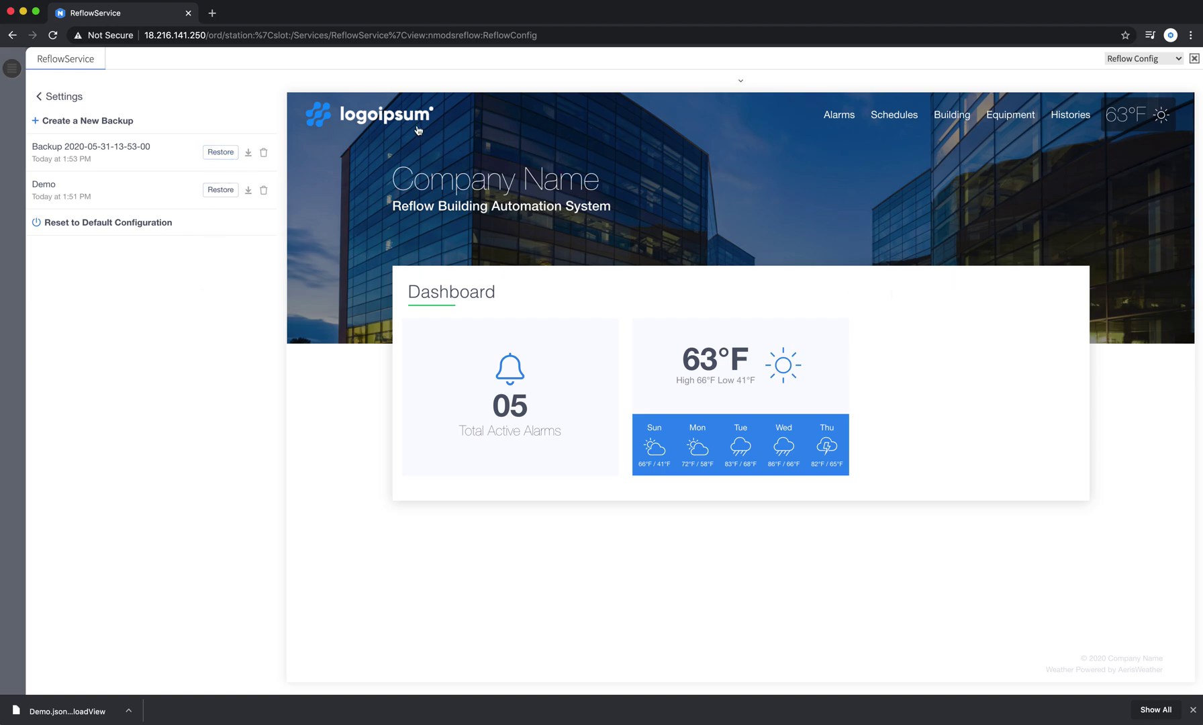
click(212, 155)
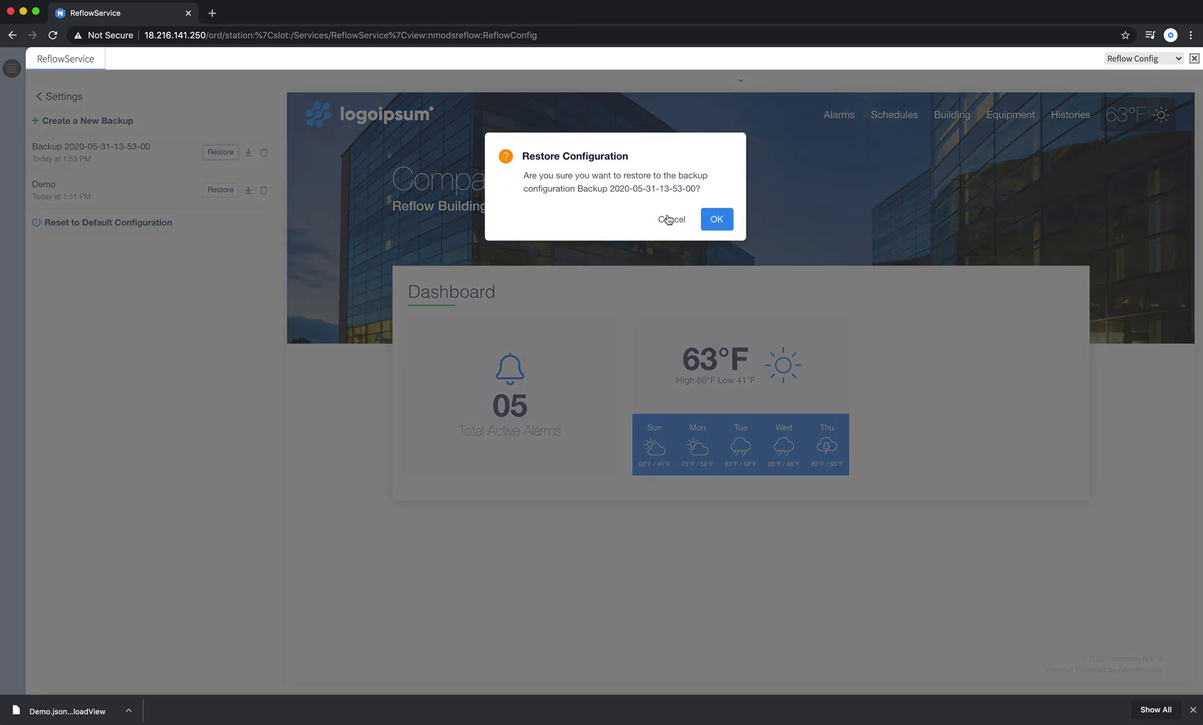
click(715, 222)
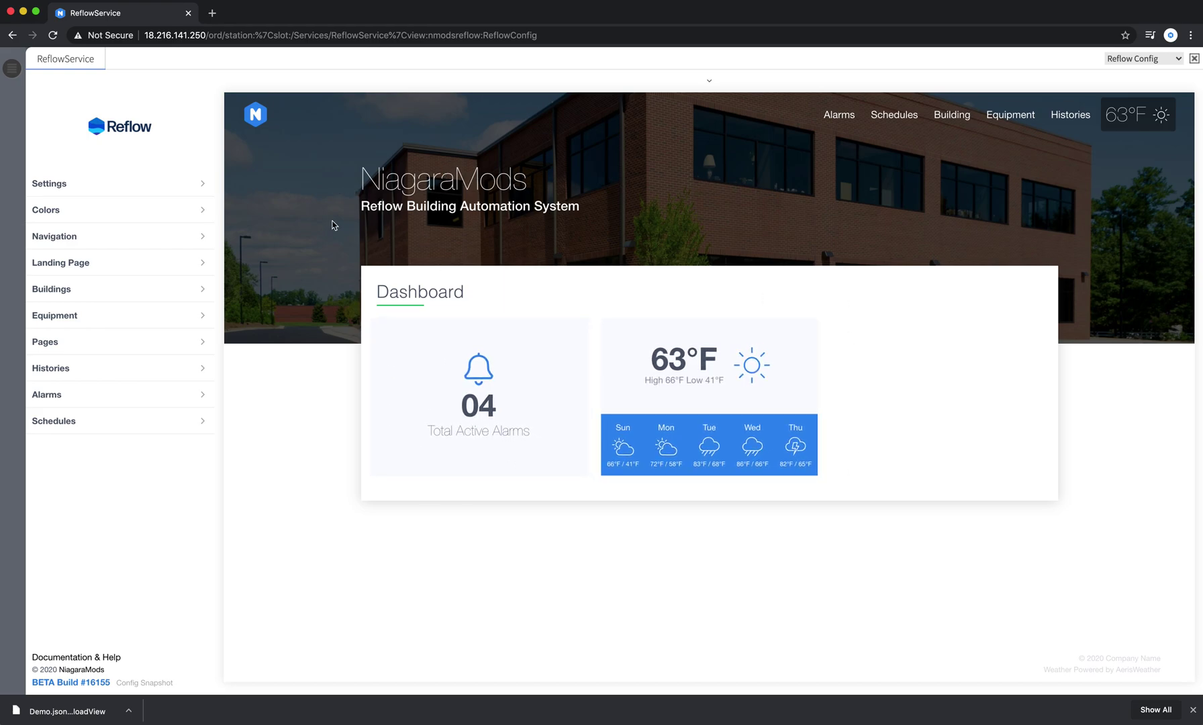
Reopen Settings > Configuration Backup to view both saved backups
click(177, 188)
click(79, 437)
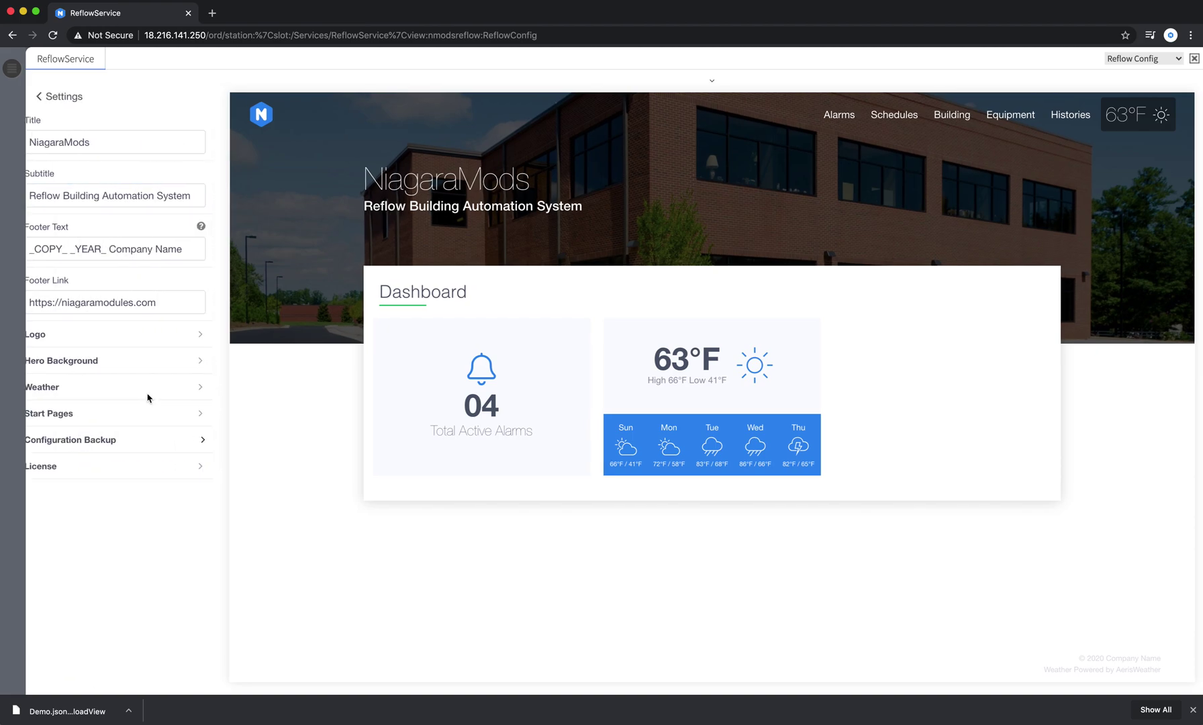